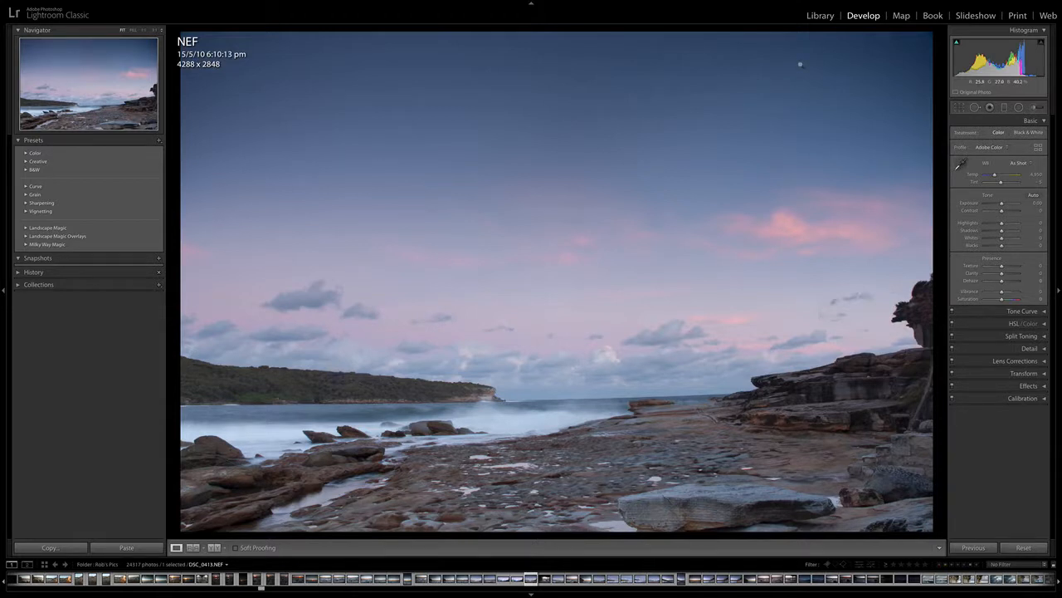
Step: Correct the white balance from a neutral cloud above the horizon and lower the temperature to 5,924
{"action": "key", "text": "i"}
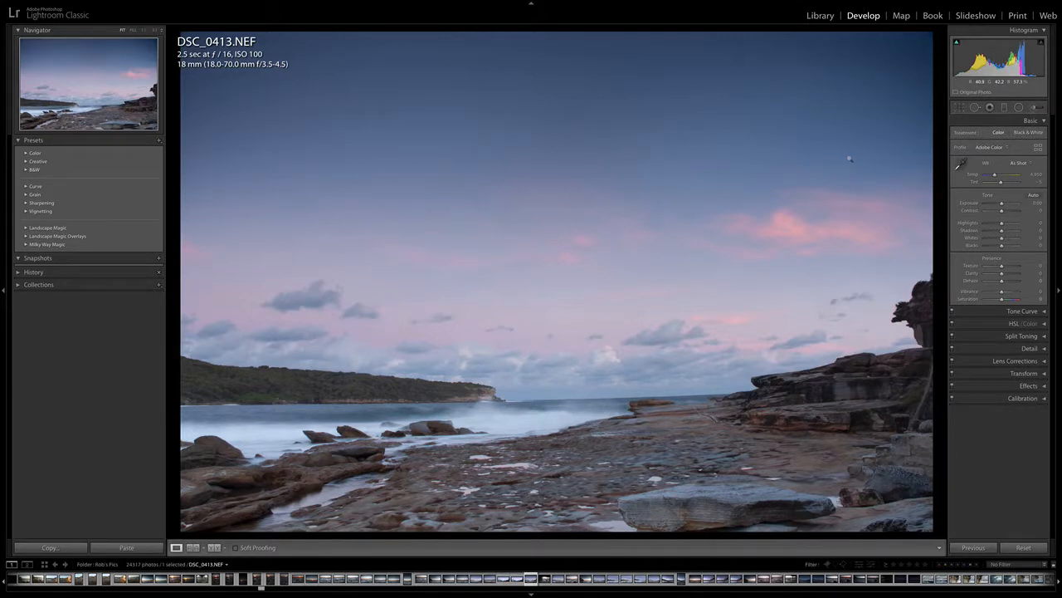
{"action": "left_click", "coordinate": [960, 164]}
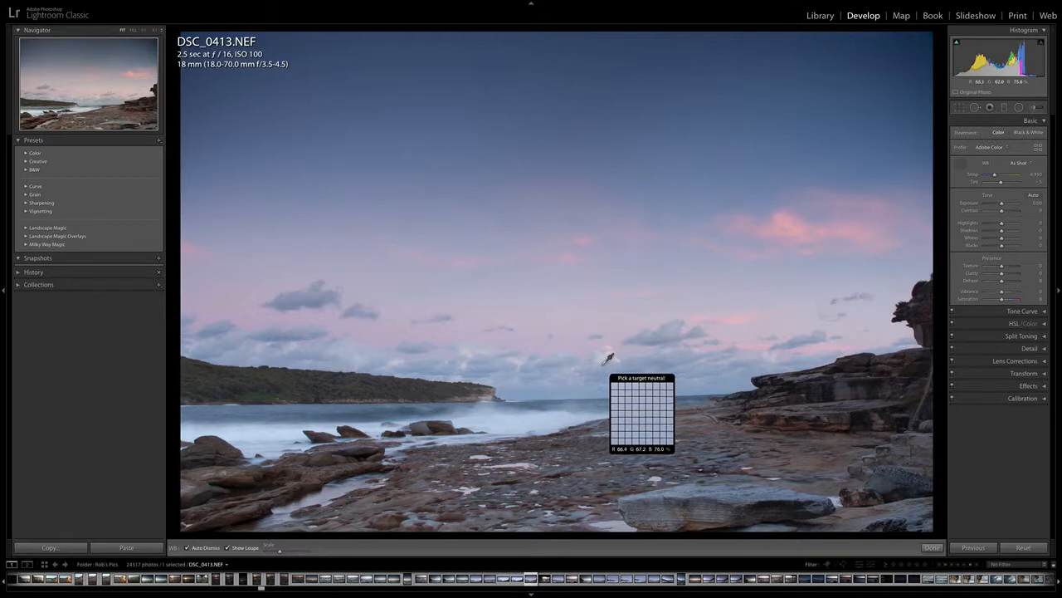
{"action": "left_click", "coordinate": [605, 362]}
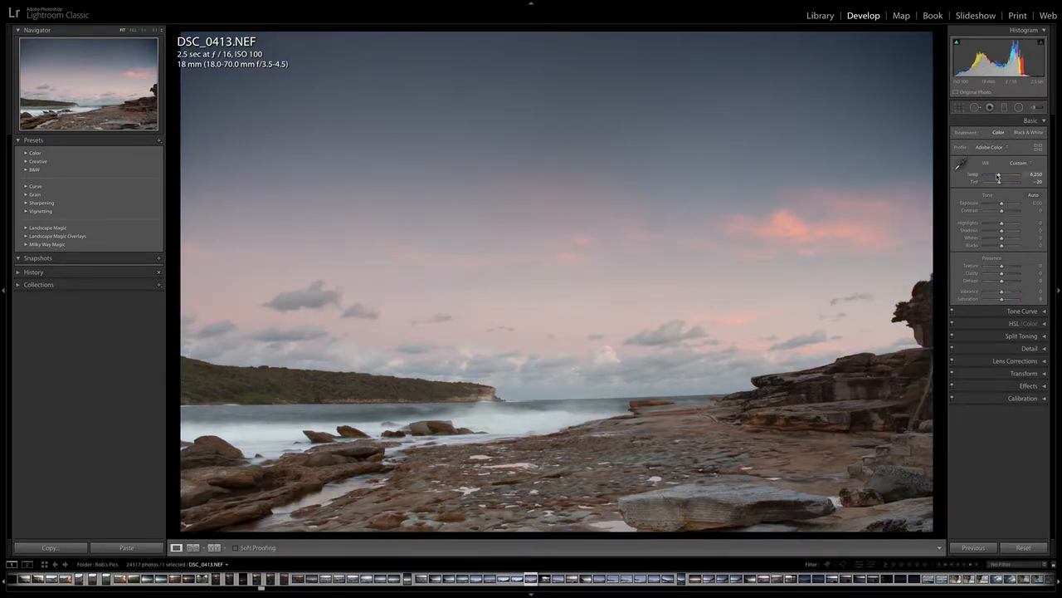
{"action": "left_click_drag", "start_coordinate": [1000, 175], "coordinate": [998, 176]}
Step: Try the Fuji Film - Landscape Toolkit preset from the Landscape Magic group, and reset all the photo's adjustments
{"action": "left_click", "coordinate": [25, 229]}
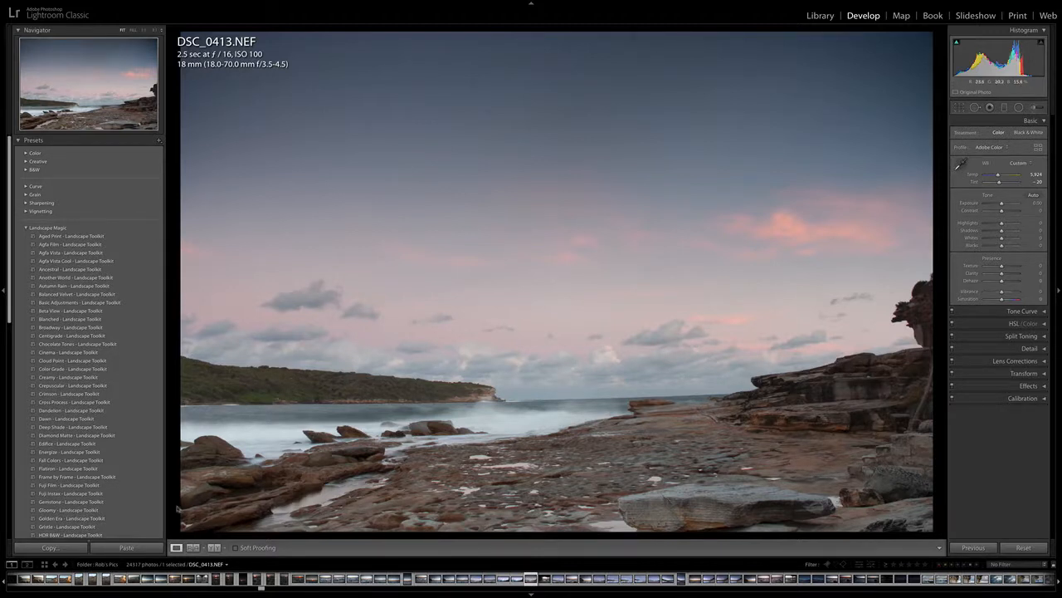
{"action": "left_click", "coordinate": [101, 486]}
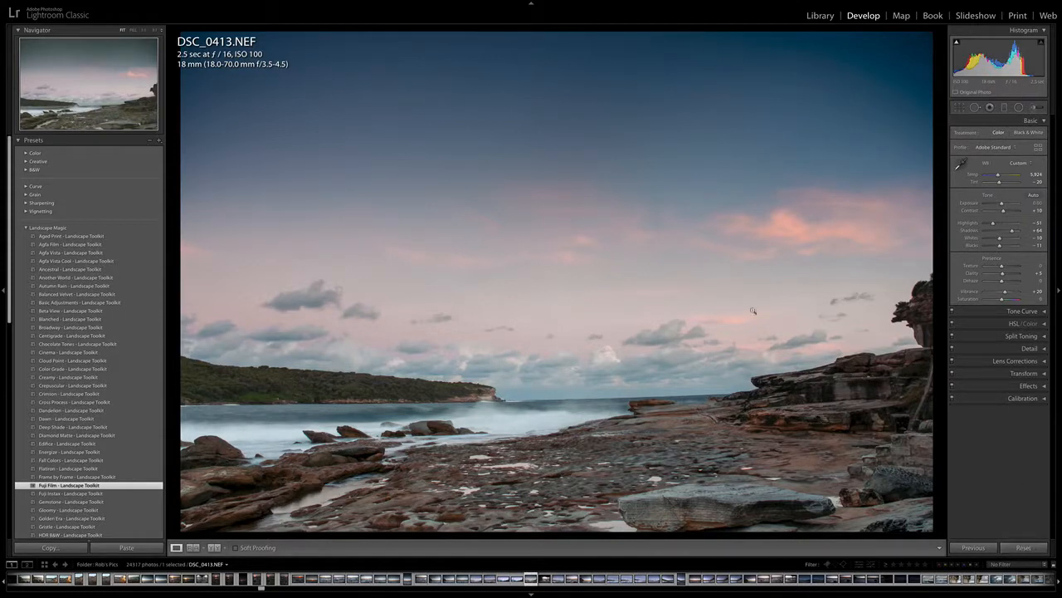
{"action": "key", "text": "ctrl+shift+r"}
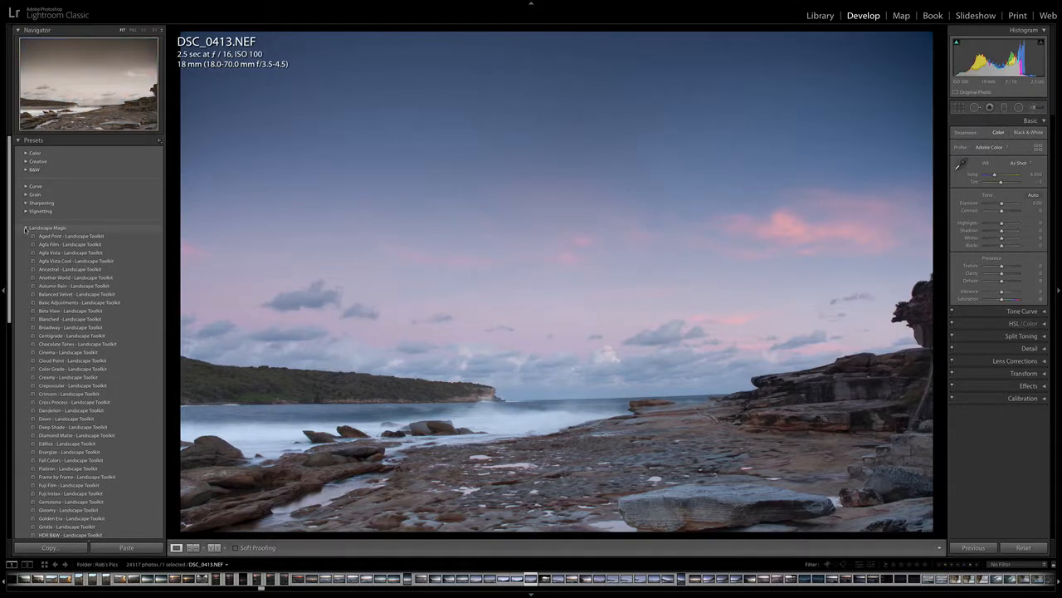
Step: Try the Saturate Overlay + preset from the Landscape Magic Overlays group and compare the photo before and after
{"action": "left_click", "coordinate": [23, 228]}
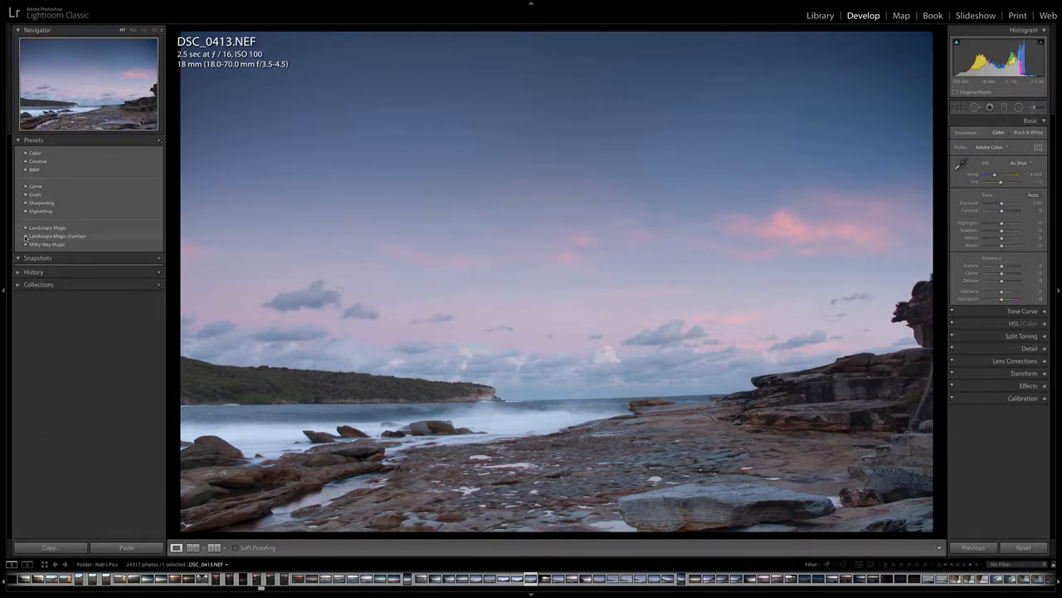
{"action": "left_click", "coordinate": [26, 236]}
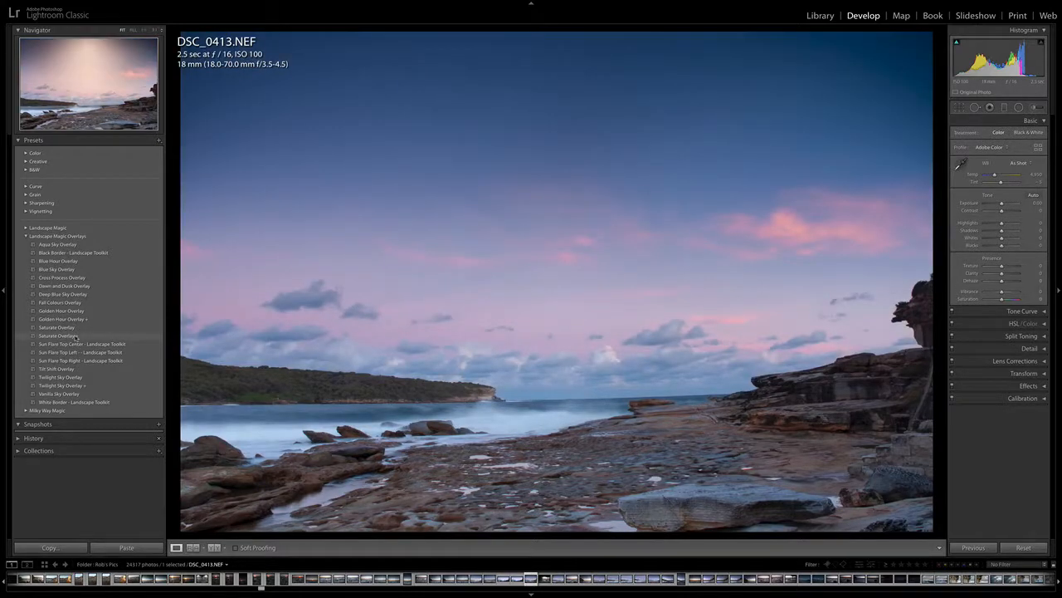
{"action": "left_click", "coordinate": [76, 337]}
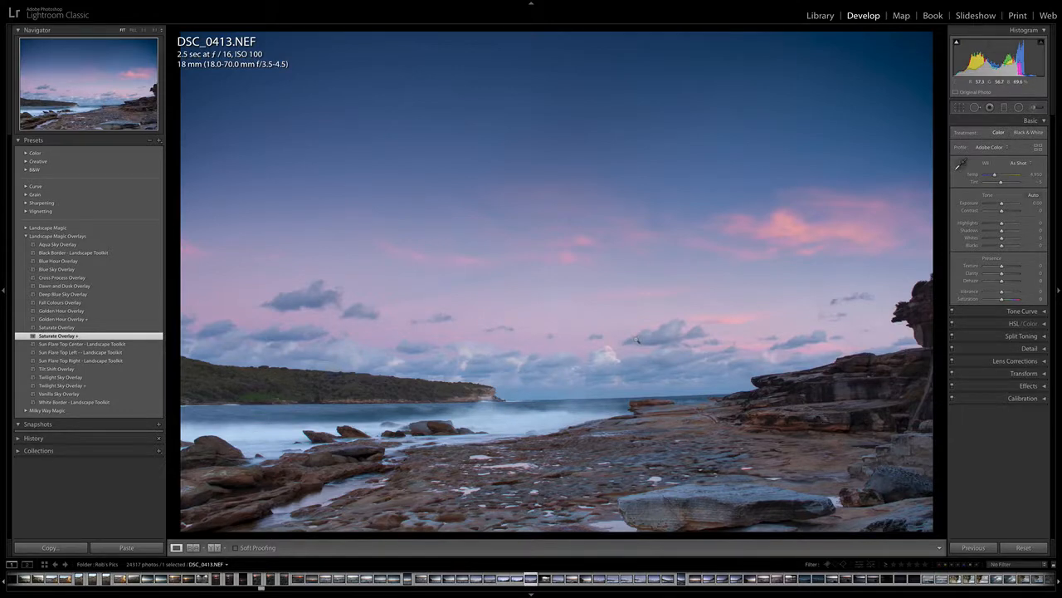
{"action": "key", "text": "backslash"}
{"action": "key", "text": "backslash"}
Step: Try an exposure of +0.35 and a texture change, and reset all the photo's adjustments
{"action": "left_click_drag", "start_coordinate": [1002, 207], "coordinate": [1002, 206]}
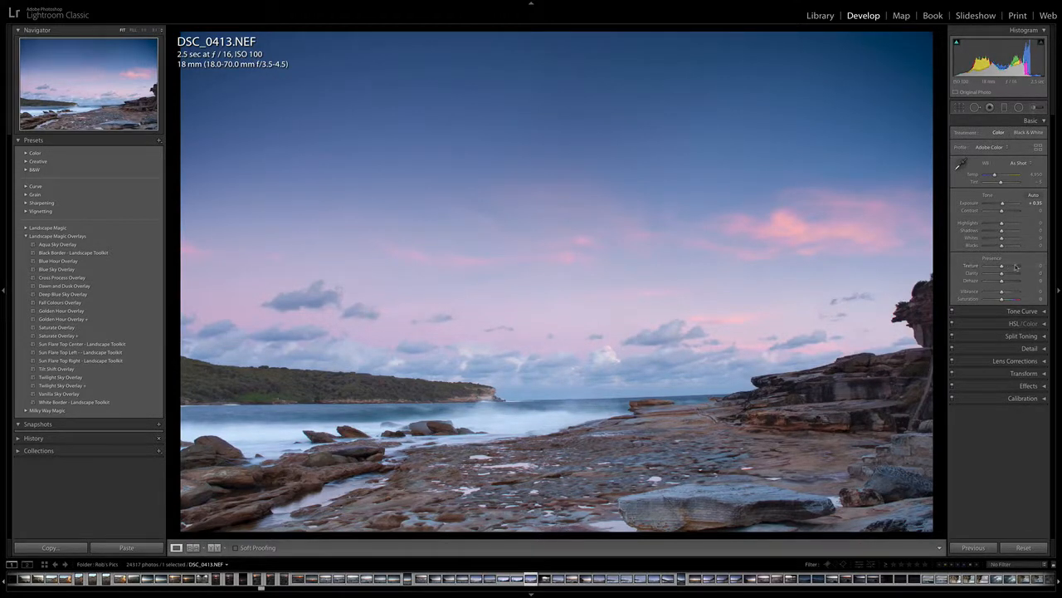
{"action": "left_click_drag", "start_coordinate": [1002, 267], "coordinate": [1005, 269]}
{"action": "double_click", "coordinate": [971, 267]}
{"action": "left_click", "coordinate": [1023, 547]}
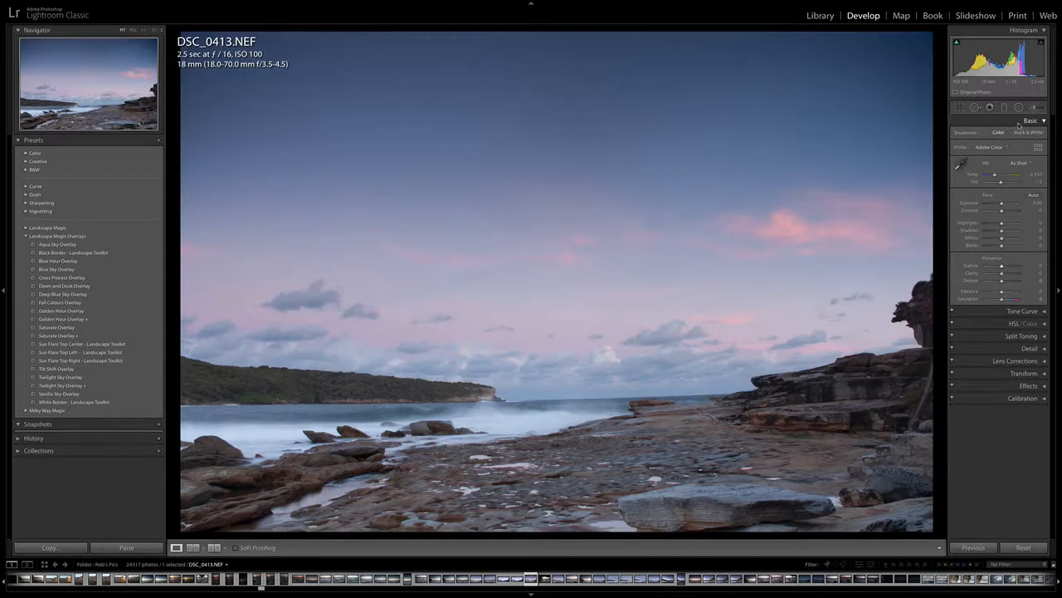
Step: Browse the color profiles and apply the Fuji Film - Landscape Toolkit profile to the photo
{"action": "left_click", "coordinate": [992, 147]}
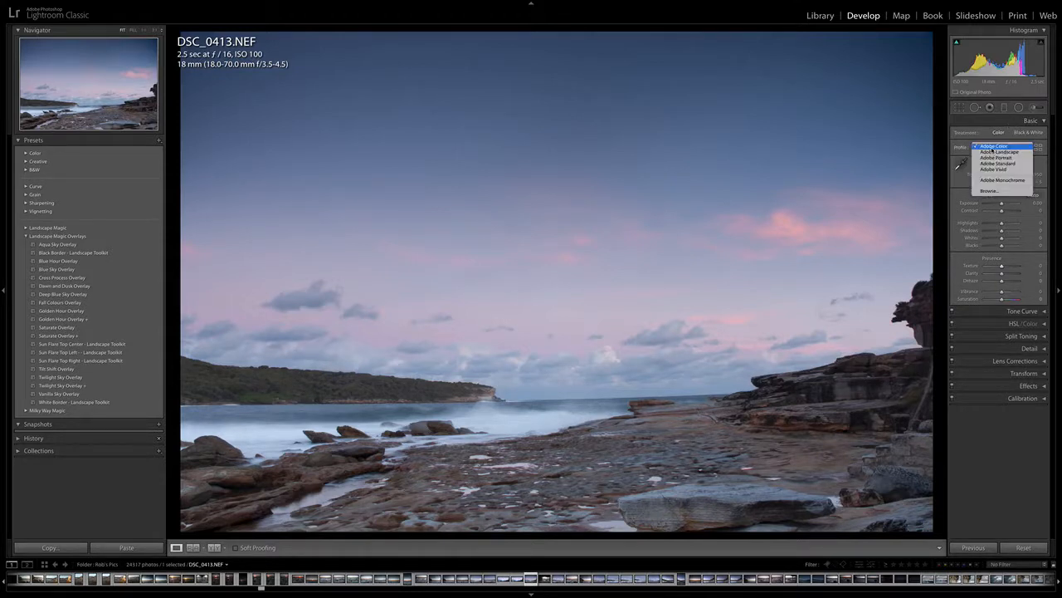
{"action": "left_click", "coordinate": [989, 191]}
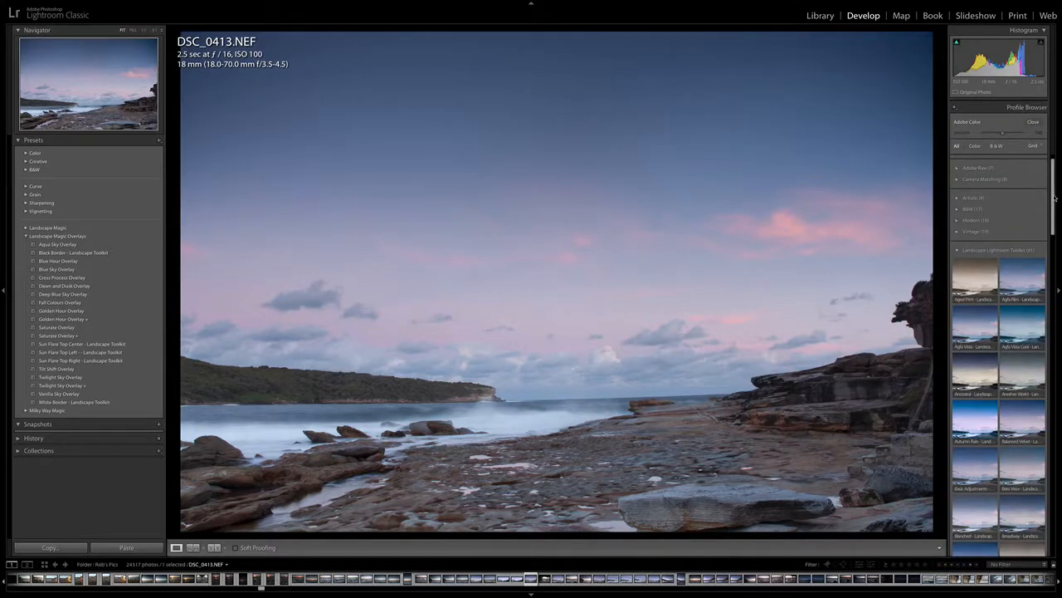
{"action": "scroll", "coordinate": [1057, 231], "scroll_direction": "down", "scroll_amount": 5}
{"action": "scroll", "coordinate": [1056, 232], "scroll_direction": "down", "scroll_amount": 2}
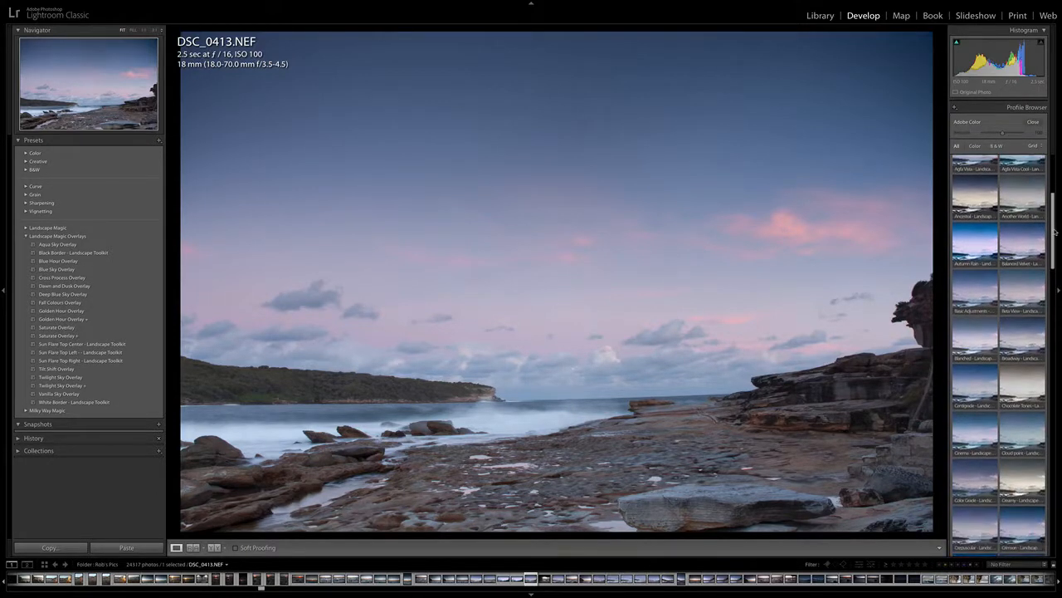
{"action": "scroll", "coordinate": [1055, 232], "scroll_direction": "up", "scroll_amount": 4}
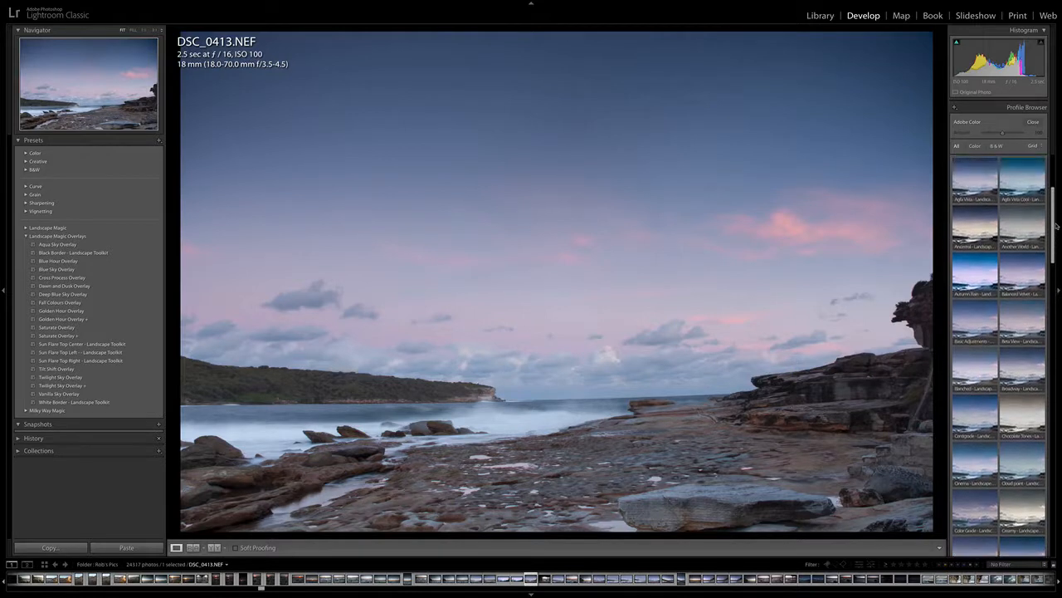
{"action": "scroll", "coordinate": [1056, 231], "scroll_direction": "down", "scroll_amount": 4}
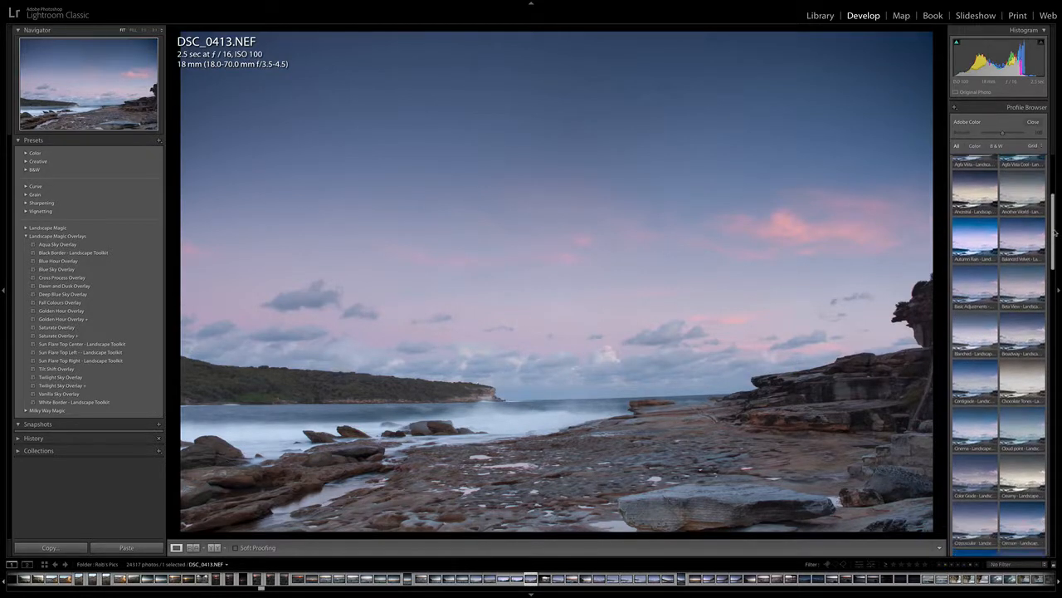
{"action": "left_click_drag", "start_coordinate": [1054, 237], "coordinate": [1048, 304]}
{"action": "left_click", "coordinate": [974, 433]}
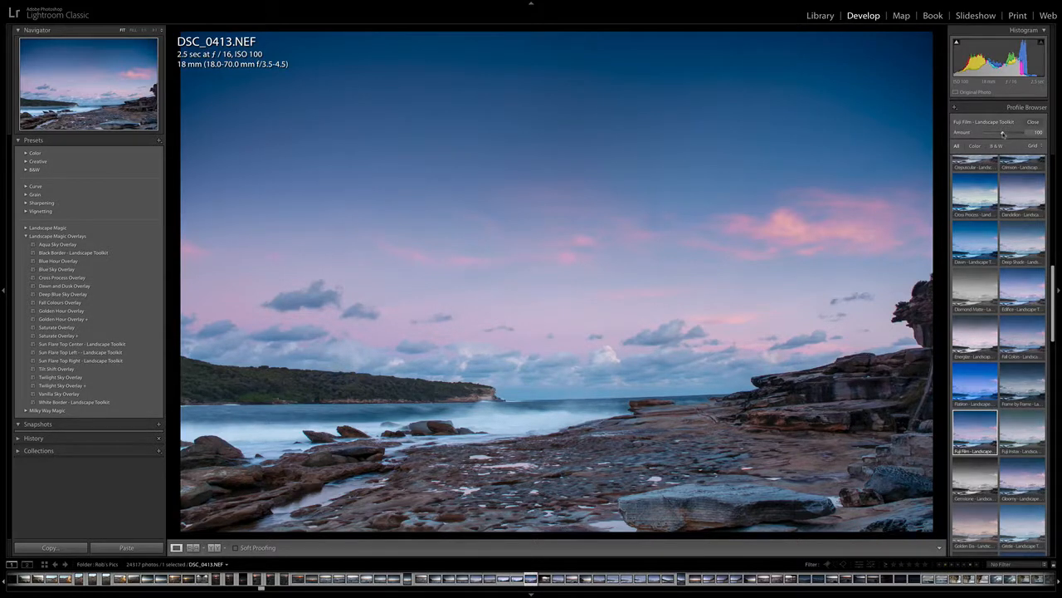
Step: Reduce the Fuji Film profile's amount to 56 and close the profile browser
{"action": "mouse_move", "coordinate": [1003, 134]}
{"action": "left_mouse_down"}
{"action": "mouse_move", "coordinate": [966, 134]}
{"action": "mouse_move", "coordinate": [996, 134]}
{"action": "left_mouse_up"}
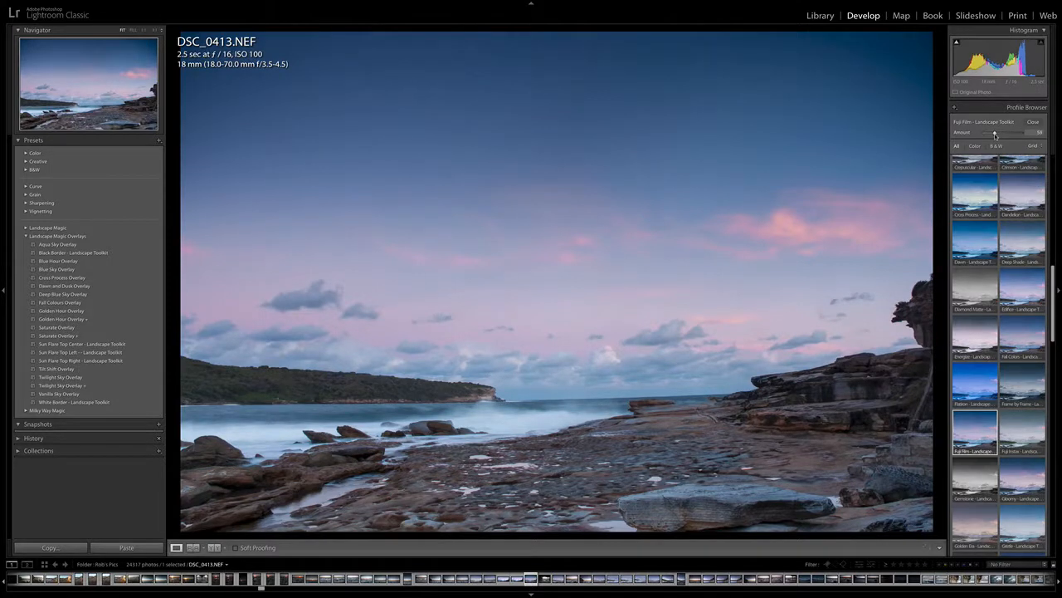
{"action": "left_click_drag", "start_coordinate": [996, 136], "coordinate": [994, 134]}
{"action": "left_click", "coordinate": [1034, 123]}
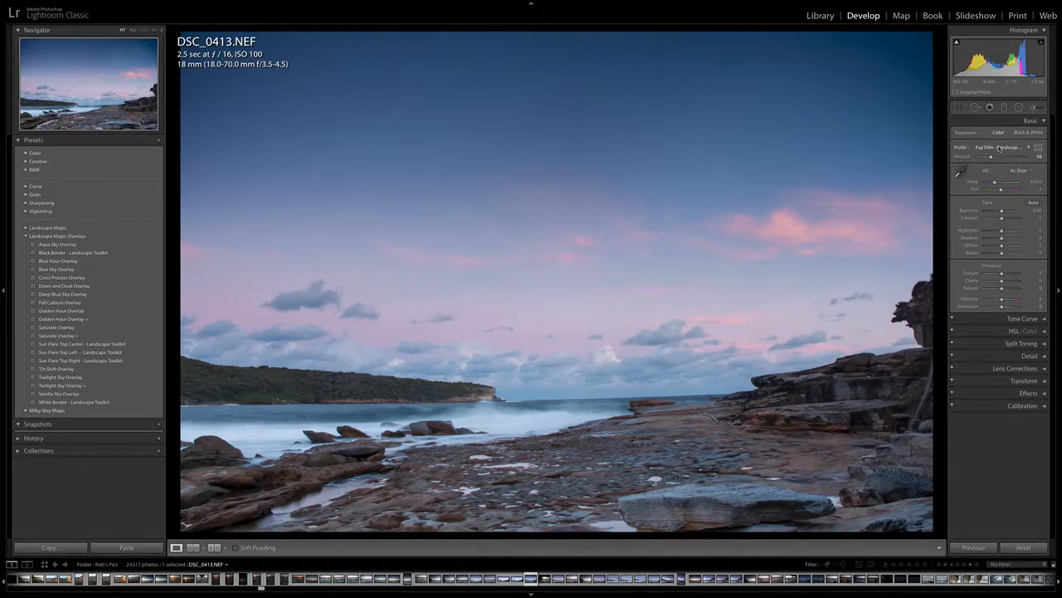
{"action": "left_click", "coordinate": [1000, 148]}
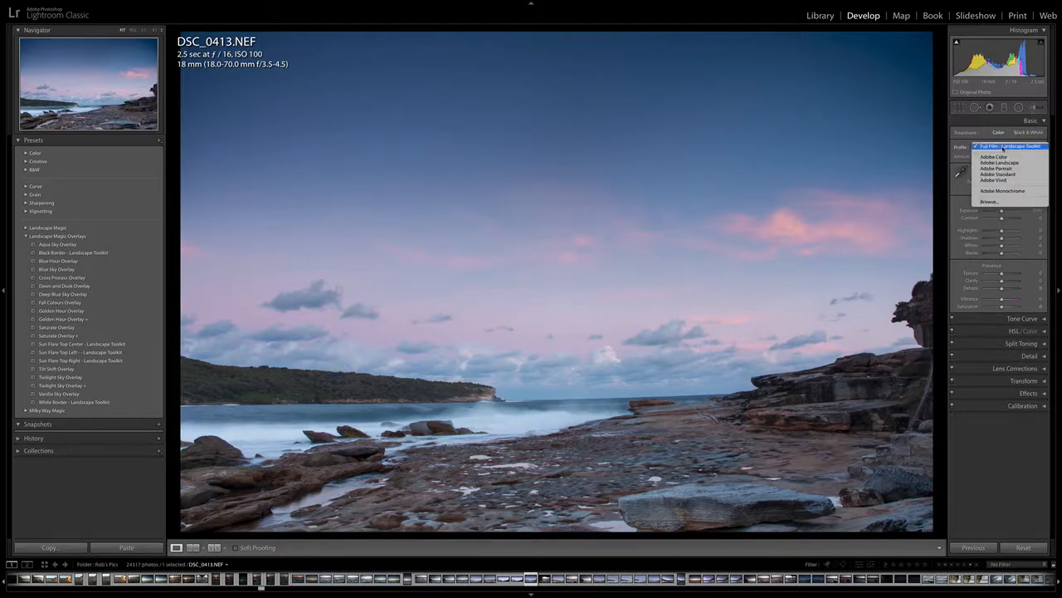
{"action": "left_click", "coordinate": [1006, 203]}
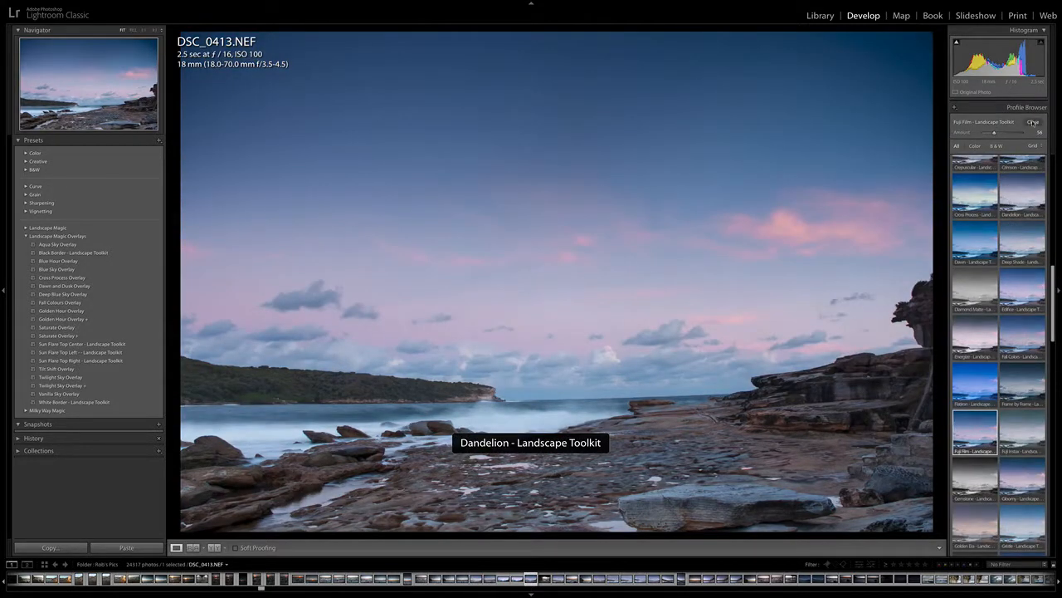
{"action": "left_click", "coordinate": [1033, 123]}
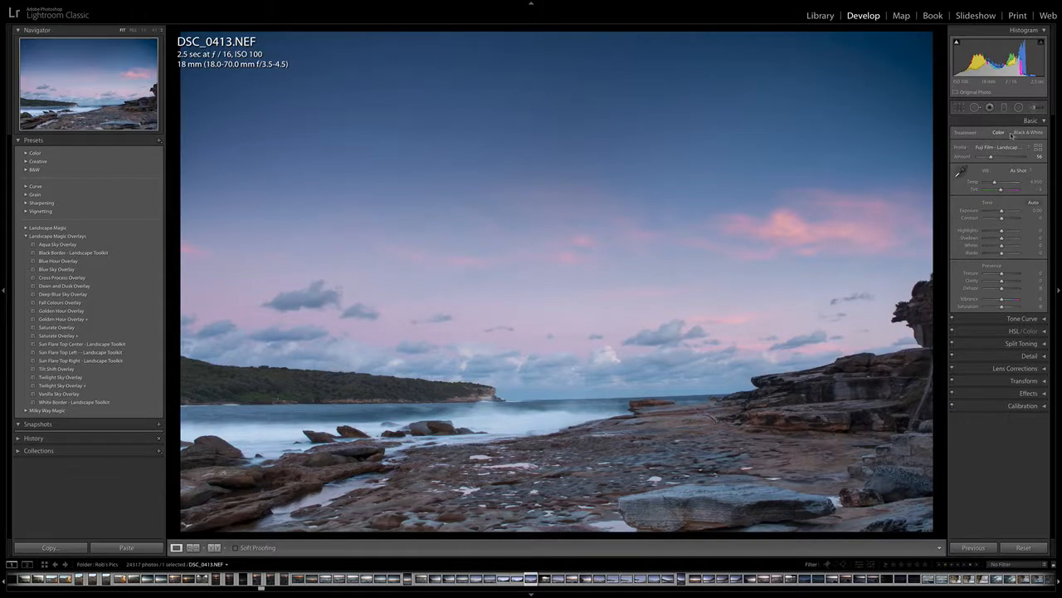
Step: Set up an adjustment brush with the Shadow Details Retrieve ++ Landscape Toolkit preset and a flow of 100
{"action": "left_click", "coordinate": [1036, 107]}
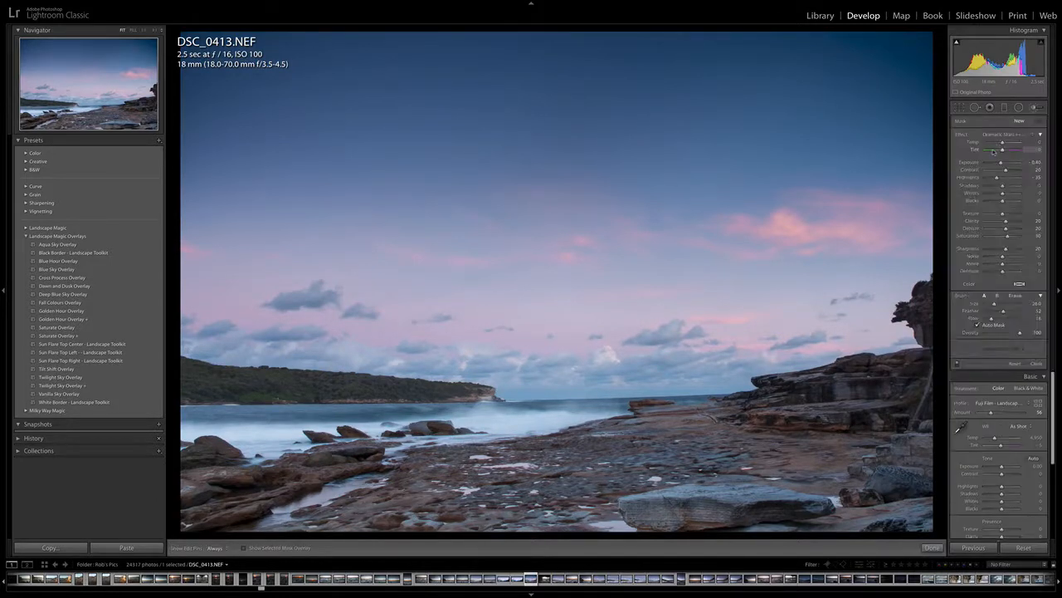
{"action": "left_click", "coordinate": [1003, 134]}
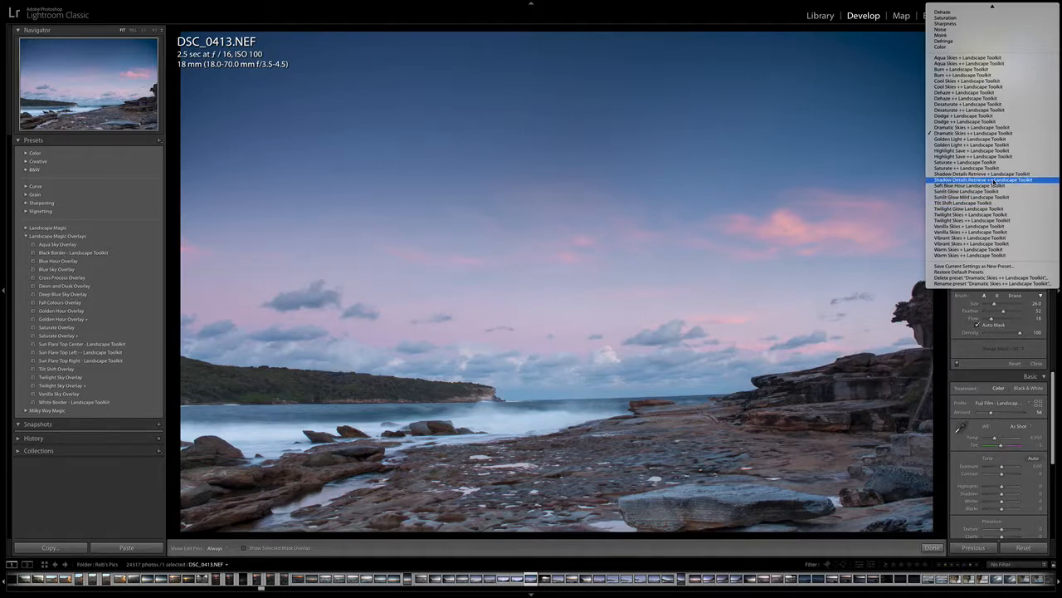
{"action": "left_click", "coordinate": [993, 181]}
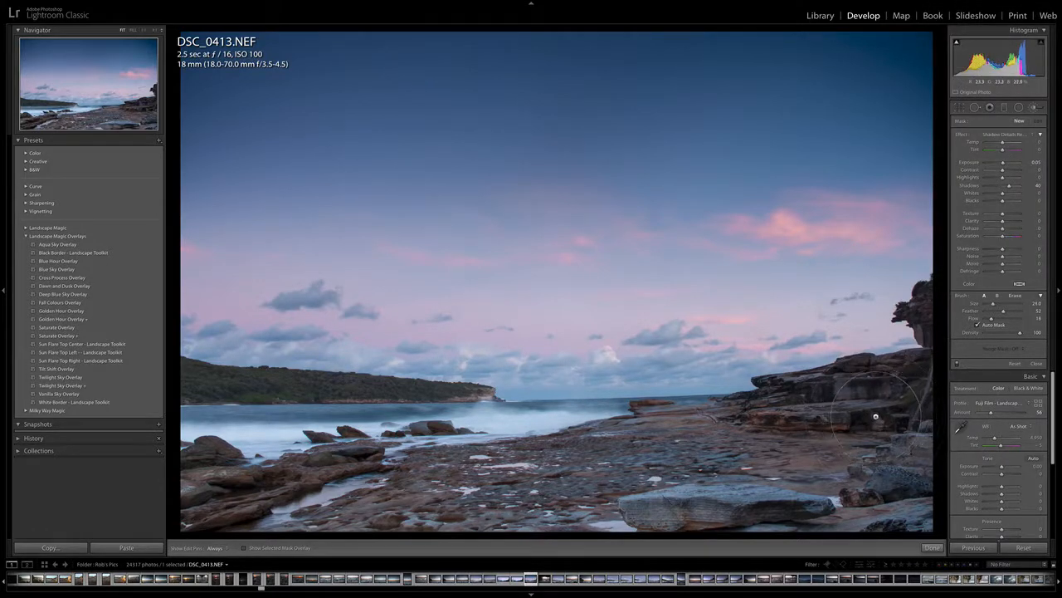
{"action": "left_click_drag", "start_coordinate": [991, 320], "coordinate": [1020, 322]}
Step: Try brushing the shadow recovery over the dark rocky cliff, its overhang and the shoreline rocks
{"action": "mouse_move", "coordinate": [773, 410]}
{"action": "left_mouse_down"}
{"action": "mouse_move", "coordinate": [830, 411]}
{"action": "mouse_move", "coordinate": [892, 390]}
{"action": "mouse_move", "coordinate": [930, 372]}
{"action": "mouse_move", "coordinate": [921, 353]}
{"action": "left_mouse_up"}
{"action": "scroll", "coordinate": [921, 353], "scroll_direction": "down", "scroll_amount": 5}
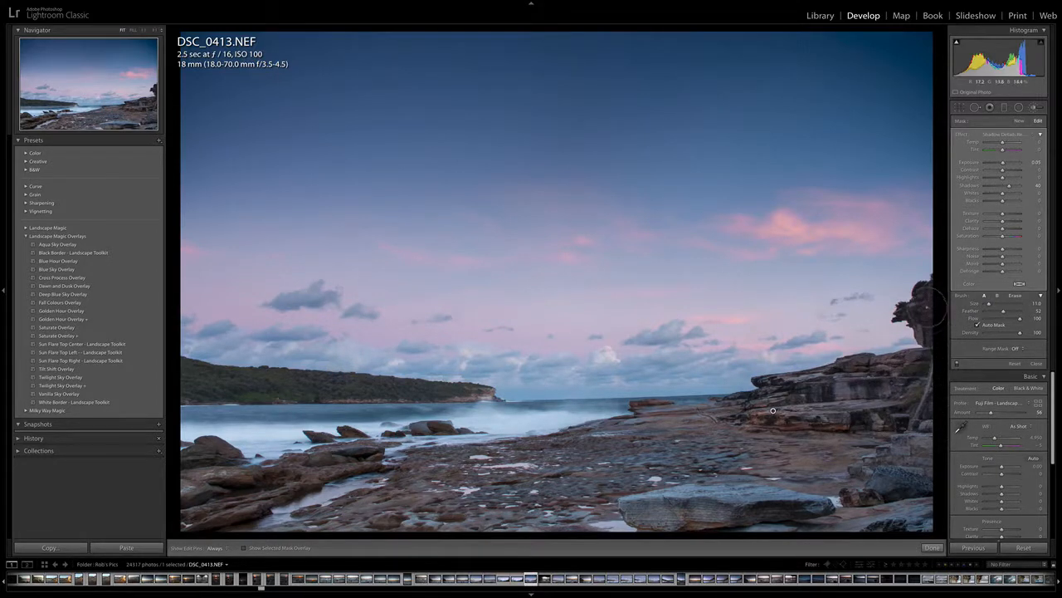
{"action": "left_click_drag", "start_coordinate": [928, 310], "coordinate": [924, 324]}
Step: Check the mask overlay of the brushed rocks and delete that brush adjustment
{"action": "key", "text": "h"}
{"action": "key", "text": "h"}
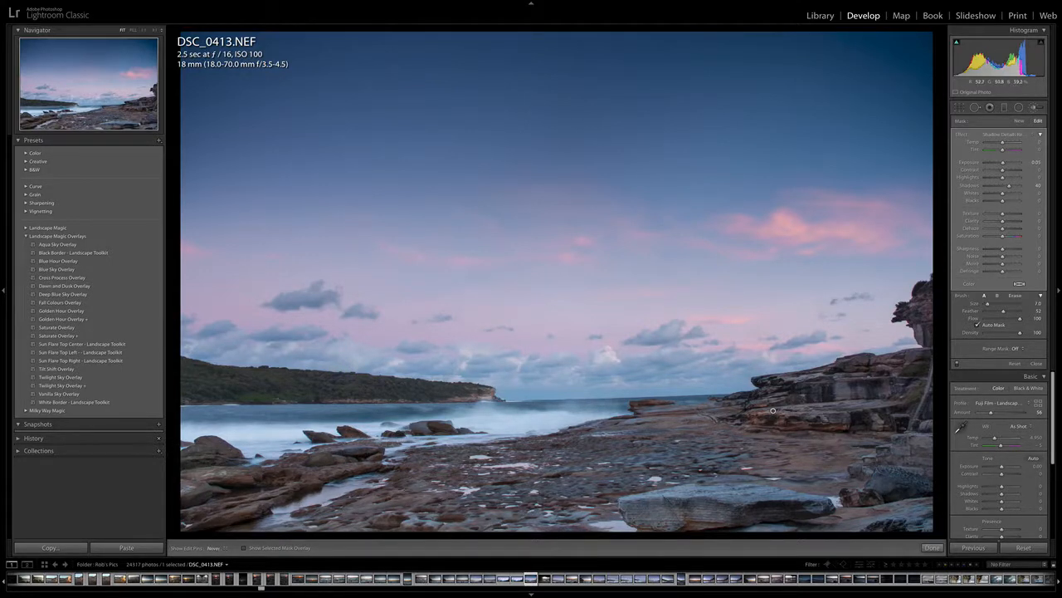
{"action": "key", "text": "h"}
{"action": "key", "text": "o"}
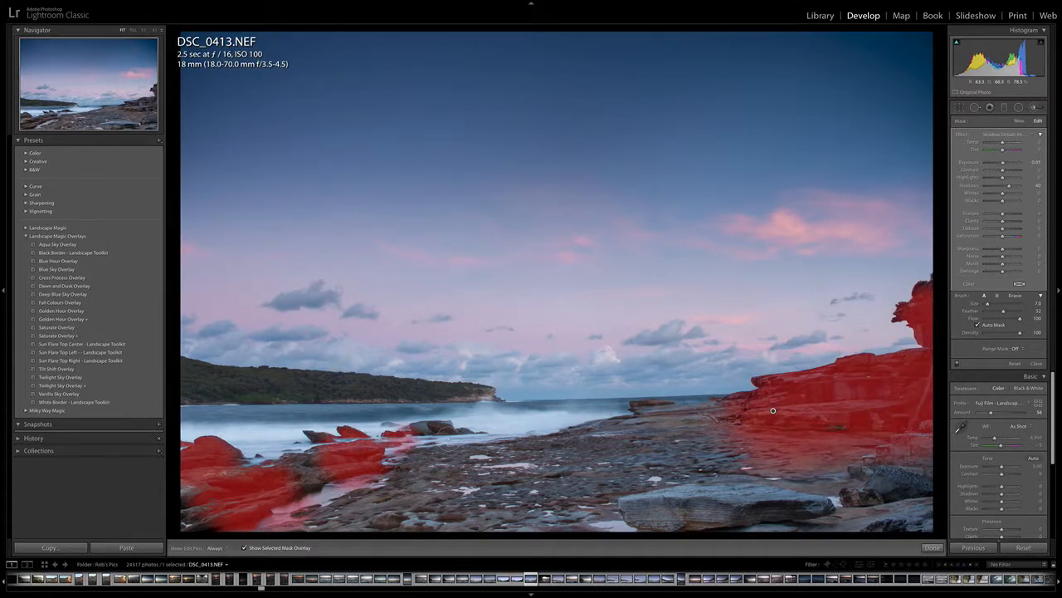
{"action": "key", "text": "o"}
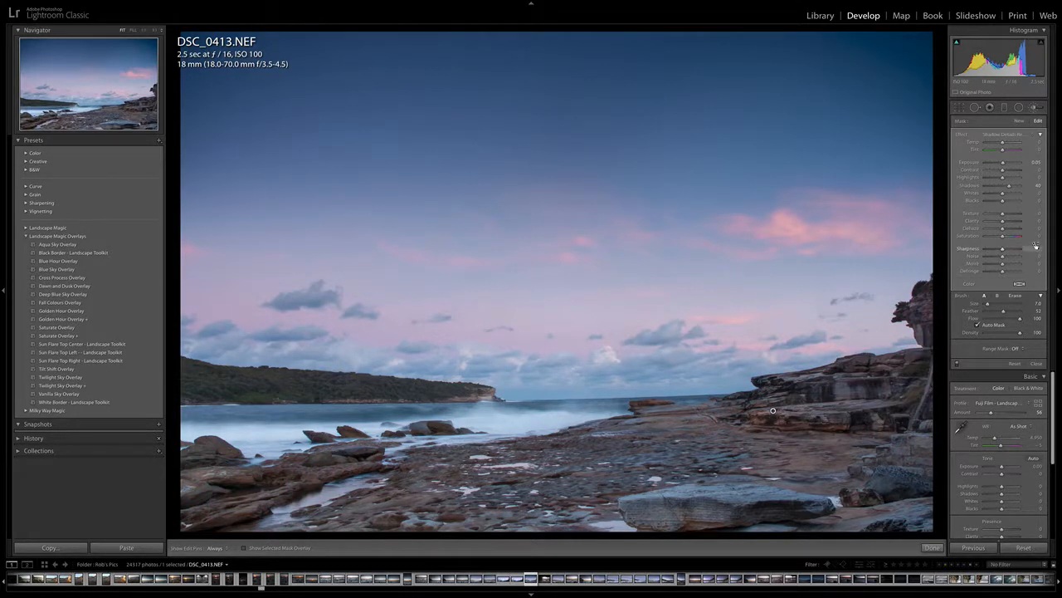
{"action": "key", "text": "Return"}
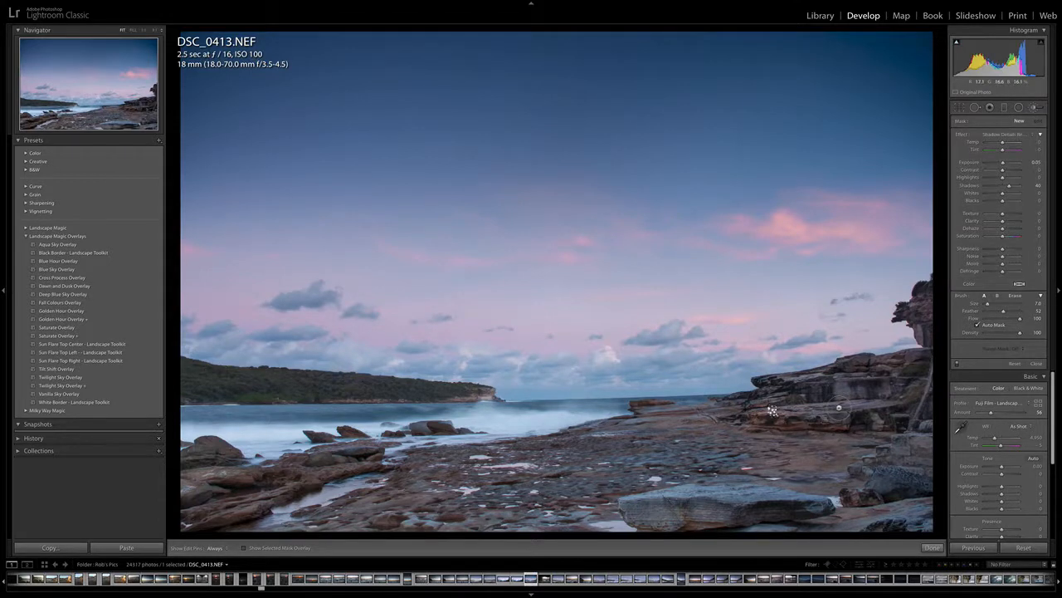
Step: Lower the brush flow to 34 and brush the shadow recovery over the dark cliff and shoreline rocks
{"action": "left_click_drag", "start_coordinate": [1020, 319], "coordinate": [997, 320]}
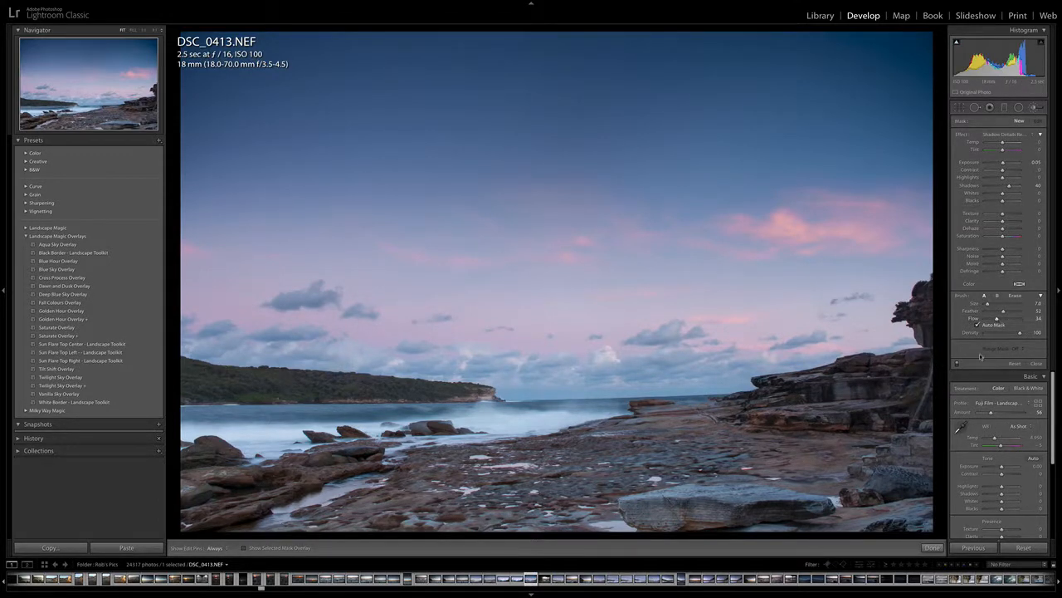
{"action": "scroll", "coordinate": [898, 396], "scroll_direction": "up", "scroll_amount": 1}
{"action": "scroll", "coordinate": [896, 397], "scroll_direction": "up", "scroll_amount": 3}
{"action": "key", "text": "h"}
{"action": "mouse_move", "coordinate": [838, 392]}
{"action": "left_mouse_down"}
{"action": "mouse_move", "coordinate": [861, 412]}
{"action": "mouse_move", "coordinate": [931, 398]}
{"action": "mouse_move", "coordinate": [939, 369]}
{"action": "mouse_move", "coordinate": [928, 375]}
{"action": "mouse_move", "coordinate": [920, 304]}
{"action": "left_mouse_up"}
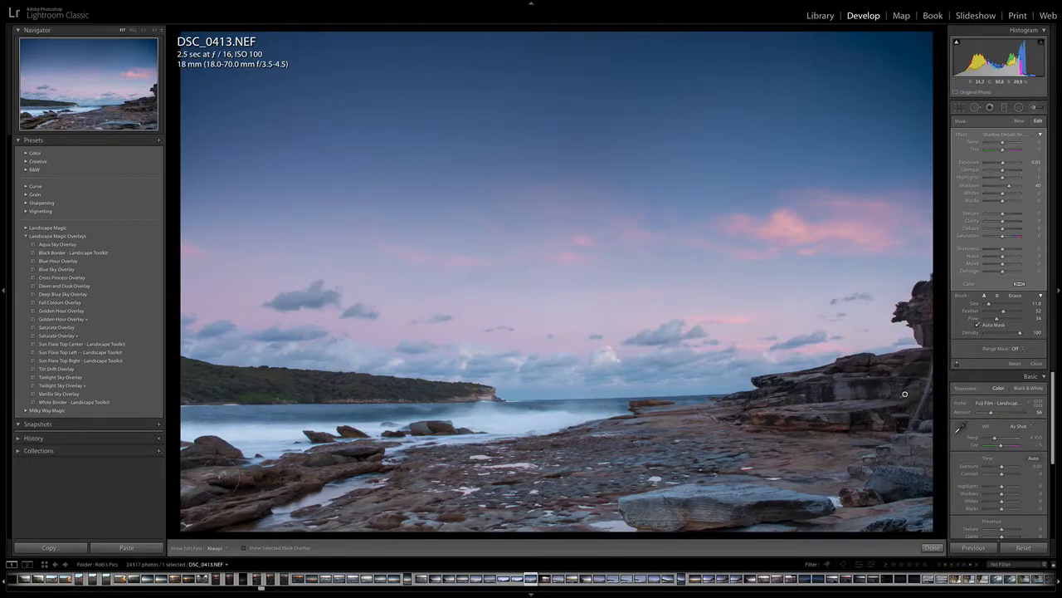
{"action": "key", "text": "h"}
Step: Show the mask overlay and fill in the missed areas of the cliff and shoreline rocks with a size 7.0 brush
{"action": "scroll", "coordinate": [249, 506], "scroll_direction": "down", "scroll_amount": 4}
{"action": "key", "text": "h"}
{"action": "key", "text": "h"}
{"action": "key", "text": "o"}
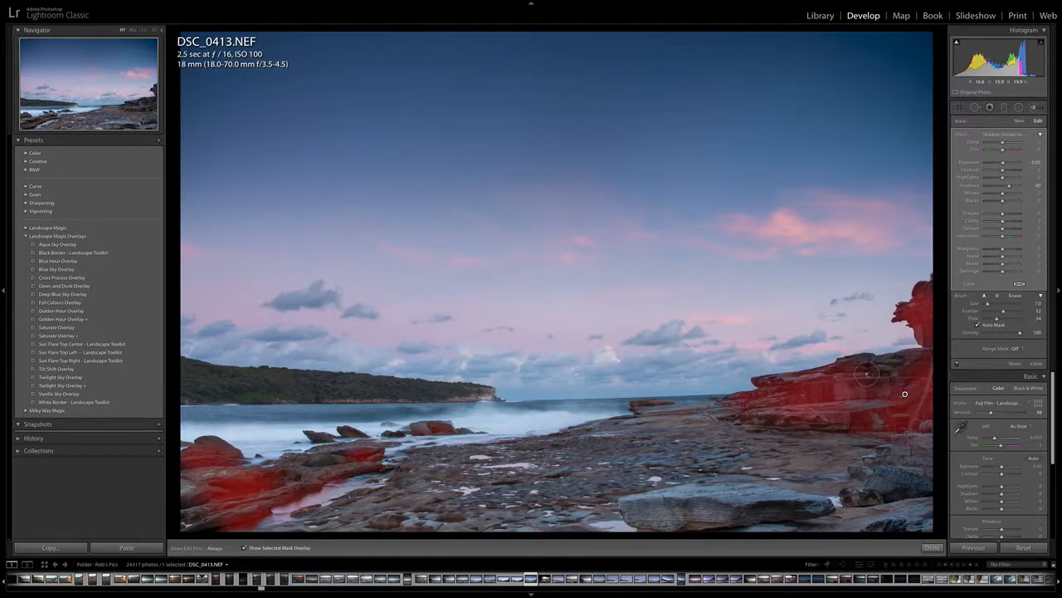
{"action": "key", "text": "h"}
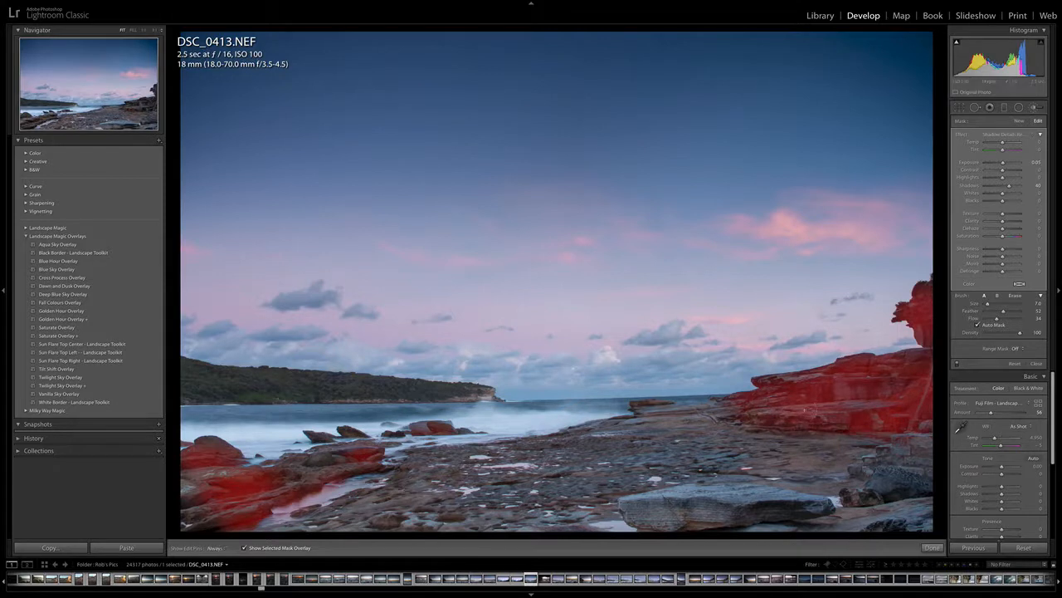
{"action": "key", "text": "h"}
{"action": "key", "text": "h"}
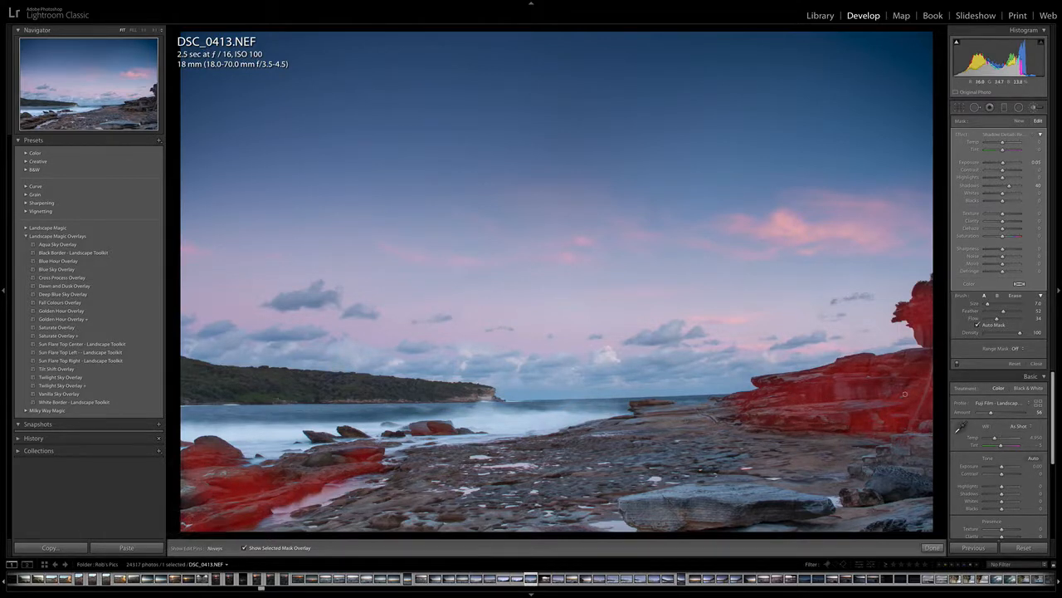
Step: Hide the mask overlay and start a new brush adjustment with the Dramatic Skies ++ Landscape Toolkit effect
{"action": "key", "text": "h"}
{"action": "key", "text": "o"}
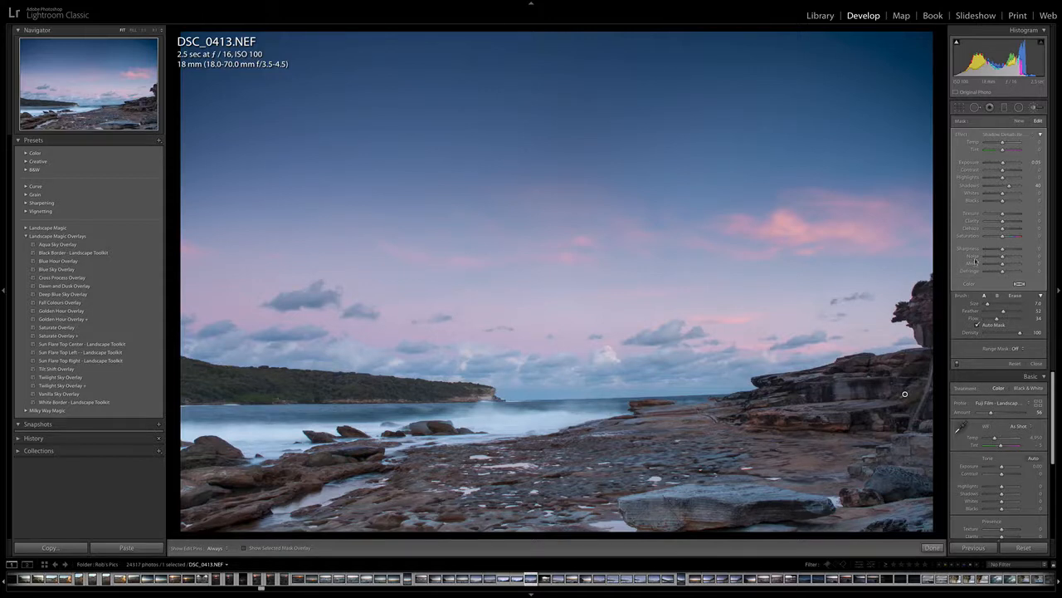
{"action": "left_click", "coordinate": [1033, 108]}
{"action": "left_click", "coordinate": [1033, 108]}
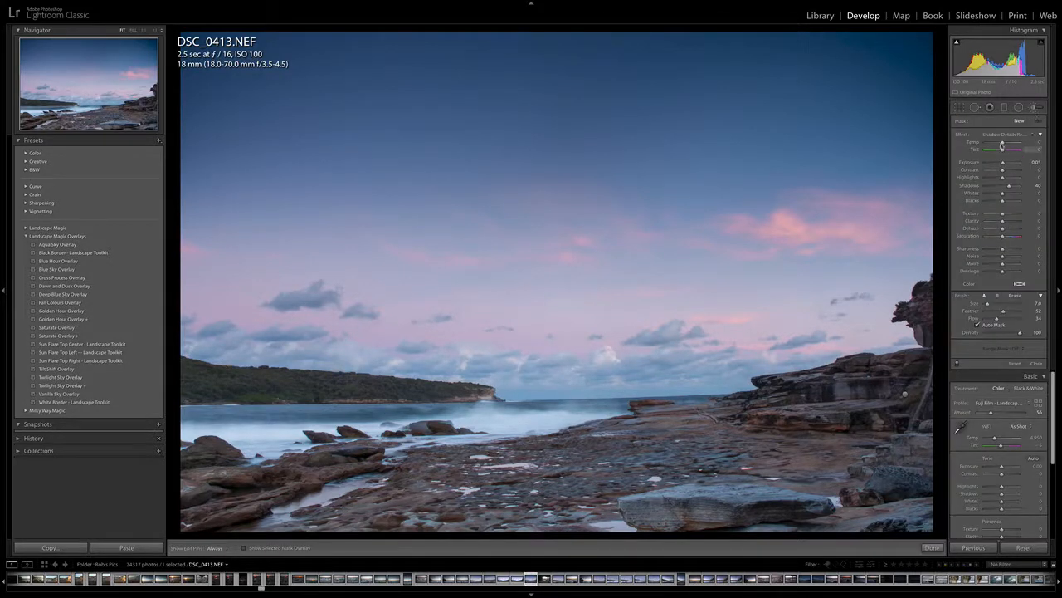
{"action": "left_click", "coordinate": [1003, 135]}
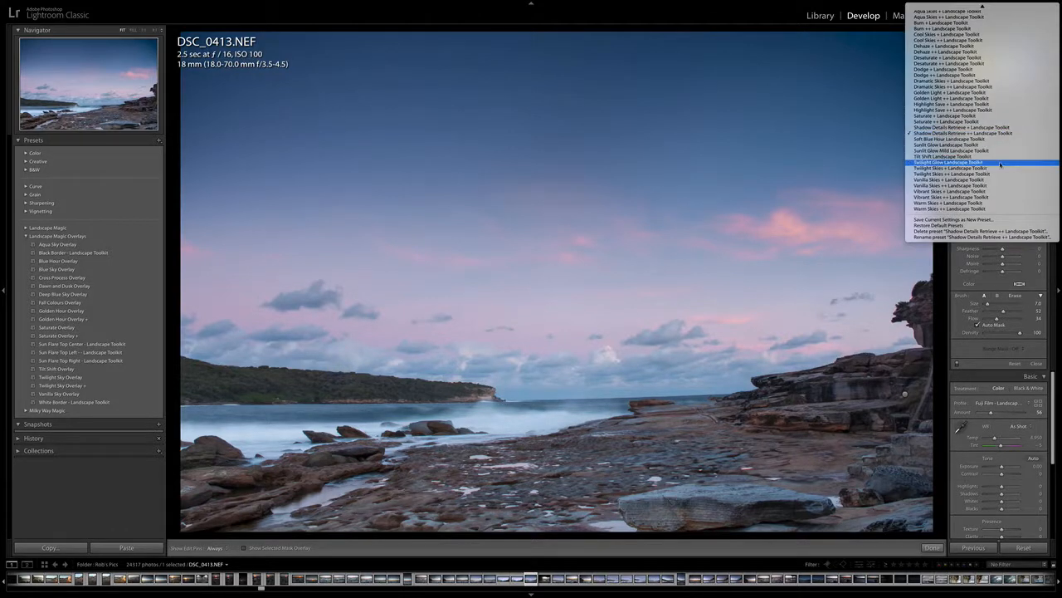
{"action": "left_click", "coordinate": [952, 86]}
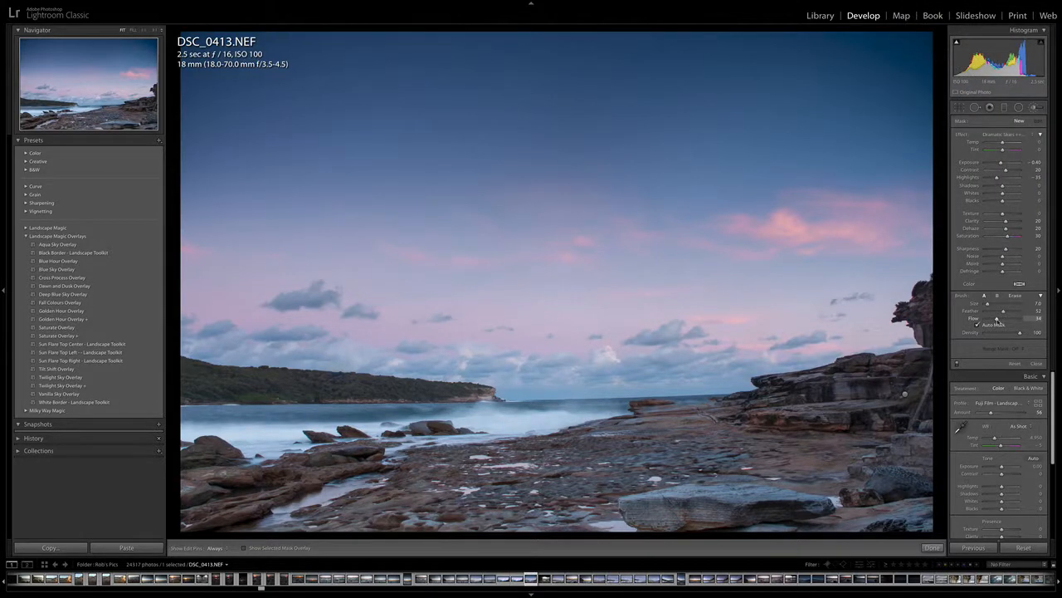
Step: Enlarge the brush and paint the dramatic skies effect over the clouds and upper sky
{"action": "scroll", "coordinate": [630, 341], "scroll_direction": "up", "scroll_amount": 4}
{"action": "scroll", "coordinate": [630, 341], "scroll_direction": "up", "scroll_amount": 5}
{"action": "key", "text": "h"}
{"action": "mouse_move", "coordinate": [543, 336]}
{"action": "left_mouse_down"}
{"action": "mouse_move", "coordinate": [883, 293]}
{"action": "mouse_move", "coordinate": [801, 328]}
{"action": "mouse_move", "coordinate": [764, 283]}
{"action": "mouse_move", "coordinate": [690, 129]}
{"action": "left_mouse_up"}
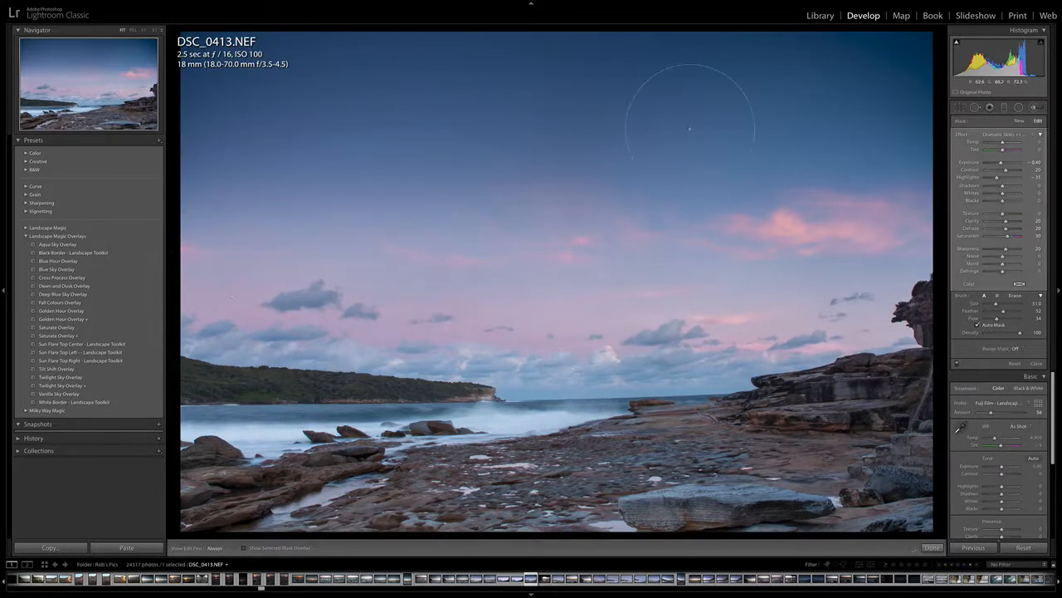
{"action": "key", "text": "h"}
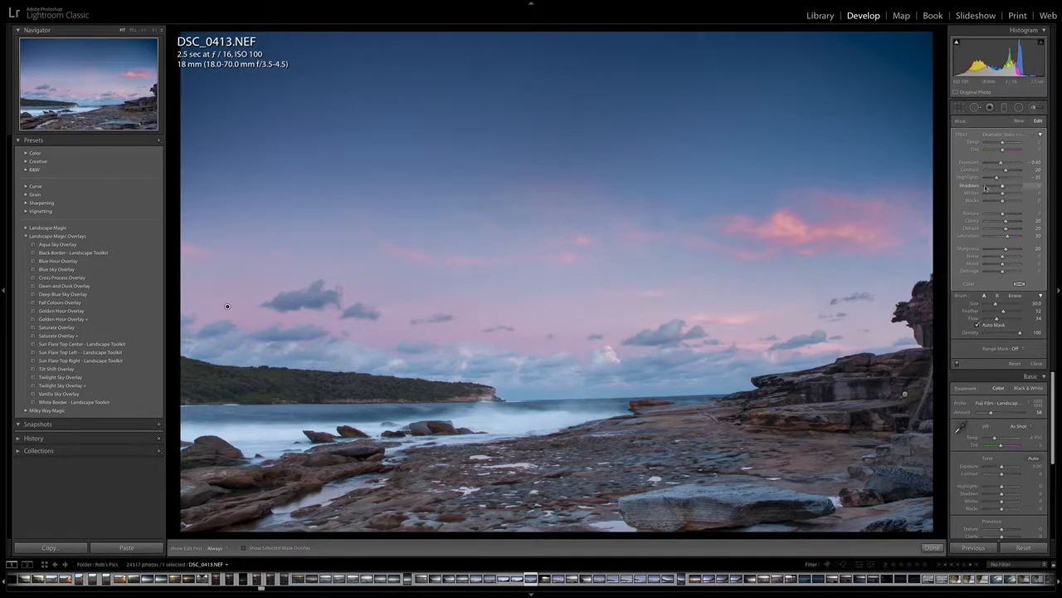
Step: Check the mask overlay of the brushed sky and compare the photo before and after the edits
{"action": "key", "text": "o"}
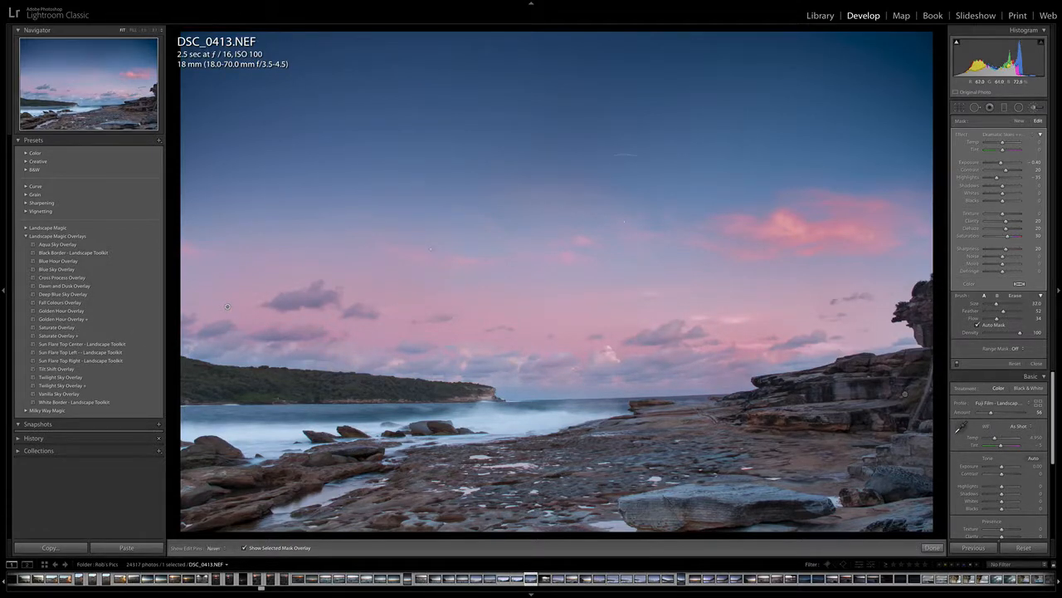
{"action": "key", "text": "h"}
{"action": "key", "text": "o"}
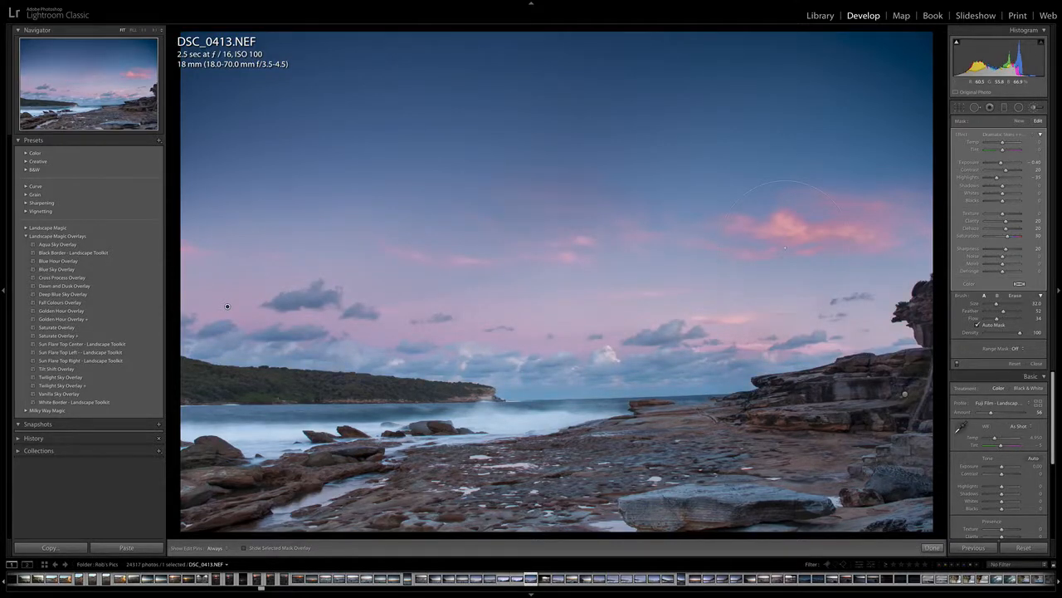
{"action": "key", "text": "backslash"}
{"action": "key", "text": "backslash"}
Step: Close the adjustment brush and set the photo's overall exposure to +0.05
{"action": "left_click", "coordinate": [1035, 109]}
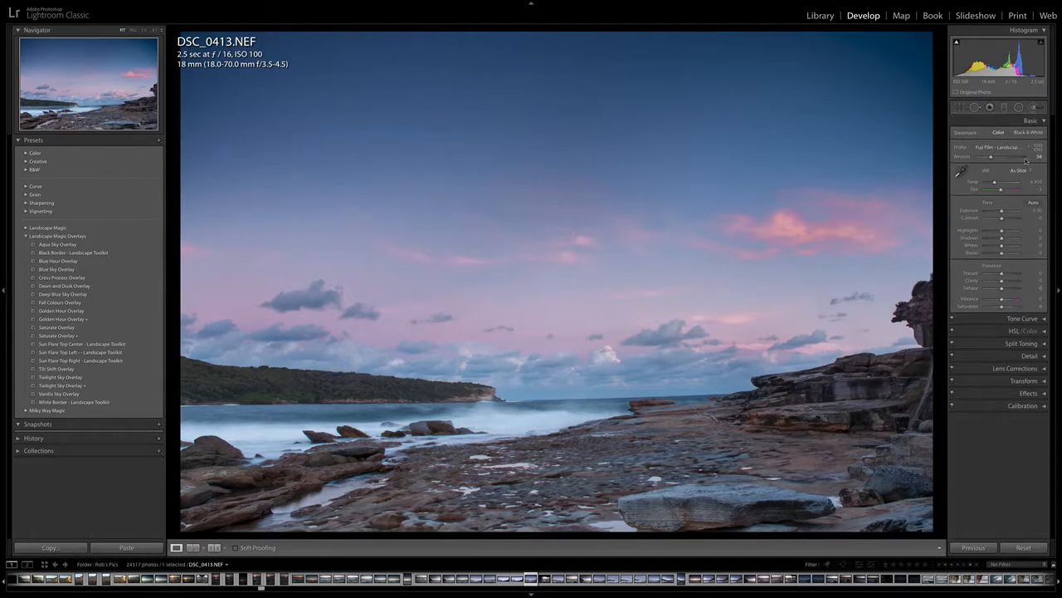
{"action": "left_click", "coordinate": [1002, 215]}
Step: Straighten the photo to an angle of 1.09 and crop a strip of sky off its upper edge with a custom aspect ratio
{"action": "left_click", "coordinate": [960, 108]}
{"action": "left_click_drag", "start_coordinate": [936, 189], "coordinate": [938, 197]}
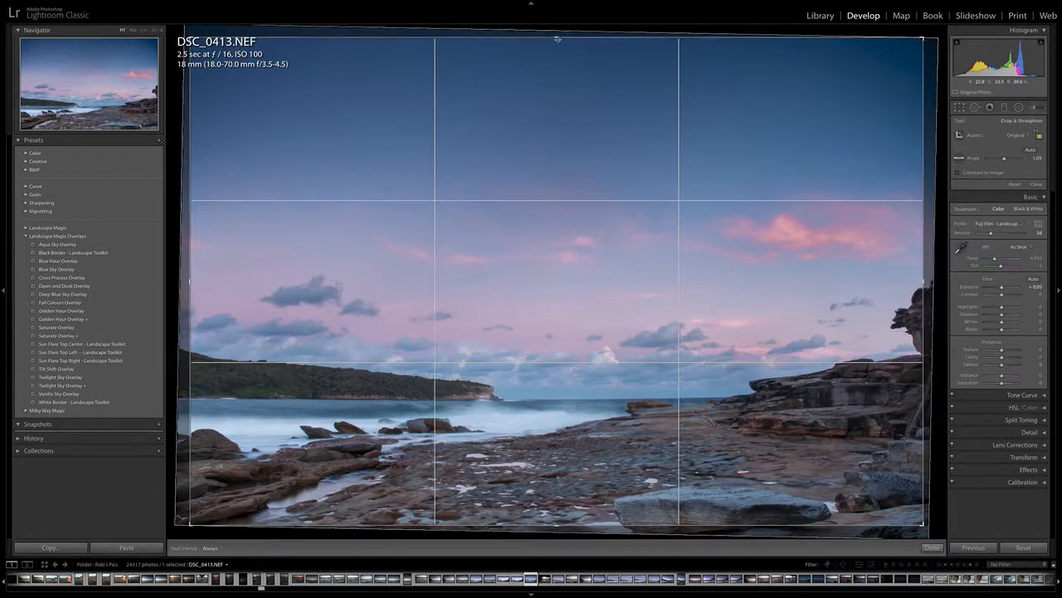
{"action": "left_click_drag", "start_coordinate": [556, 37], "coordinate": [556, 72]}
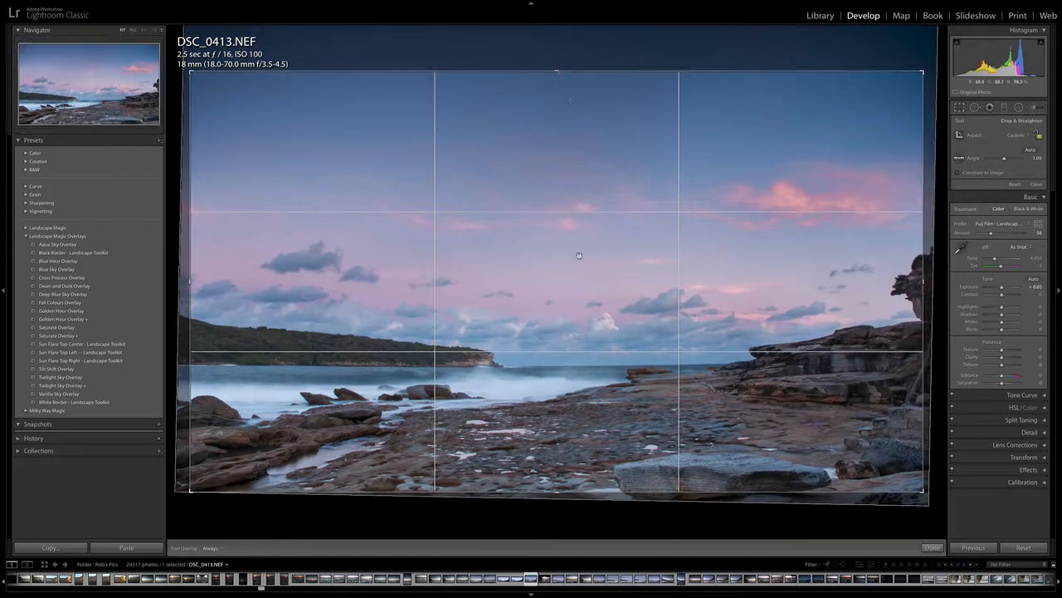
{"action": "key", "text": "Return"}
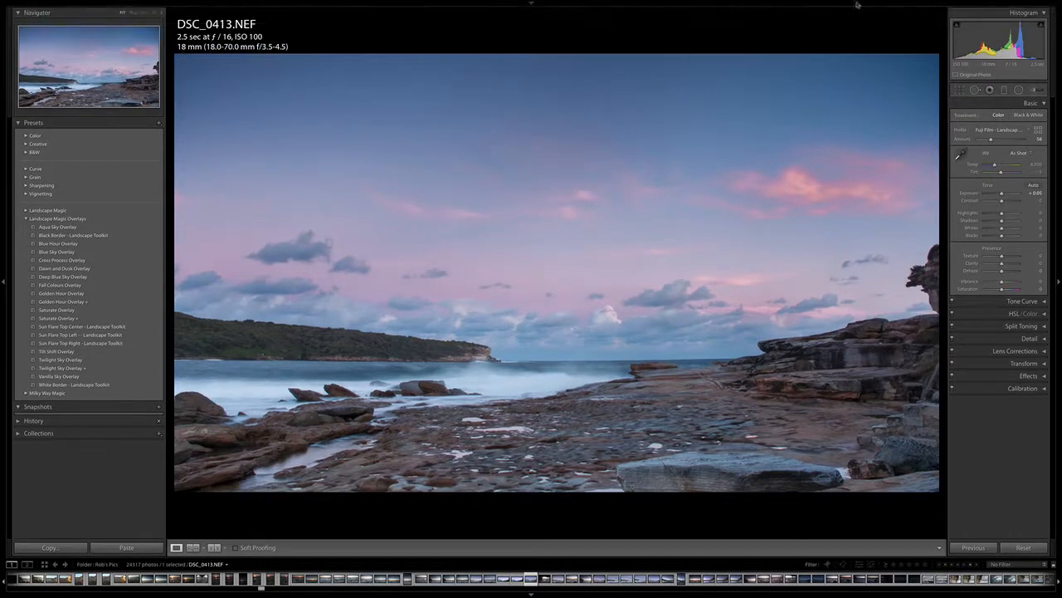
{"action": "mouse_move", "coordinate": [775, 3]}
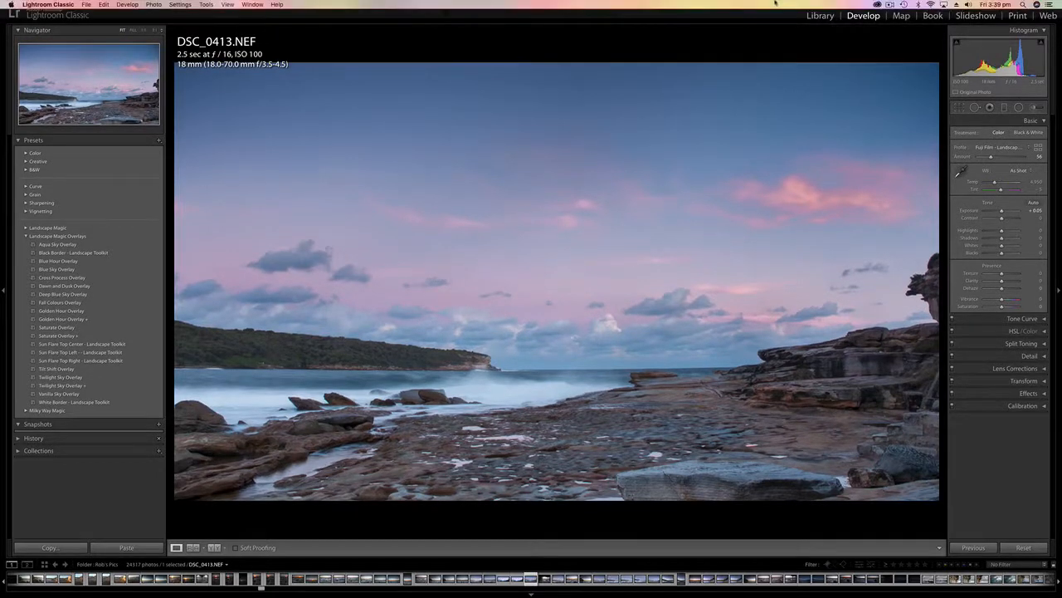